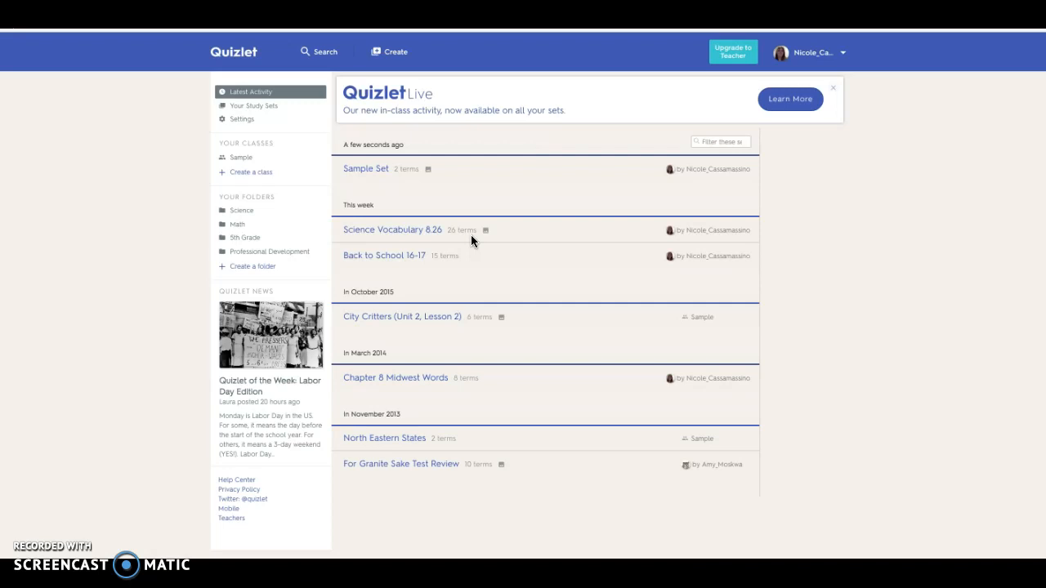
# Step: Look through the created study sets and the account settings, from upgrades and profile picture down to the e-mail and login options
pyautogui.click(237, 109)
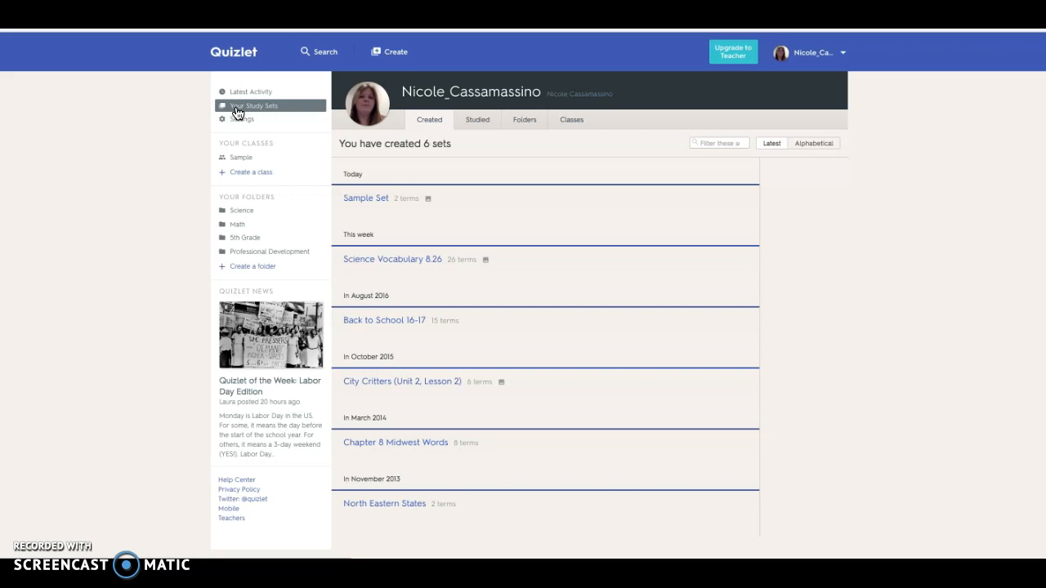
pyautogui.click(236, 120)
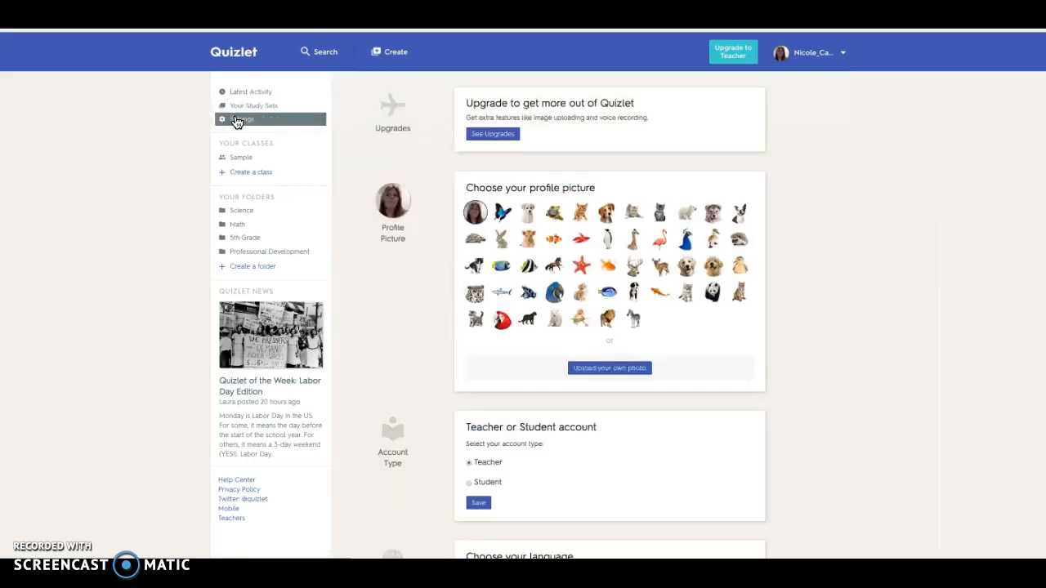
pyautogui.scroll(-3, 528, 322)
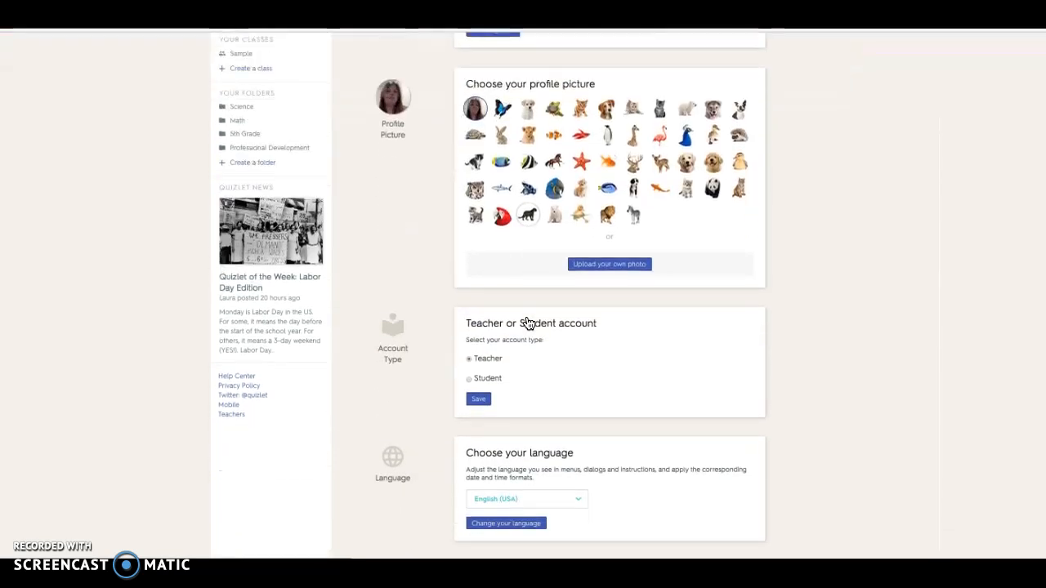
pyautogui.scroll(-8, 528, 324)
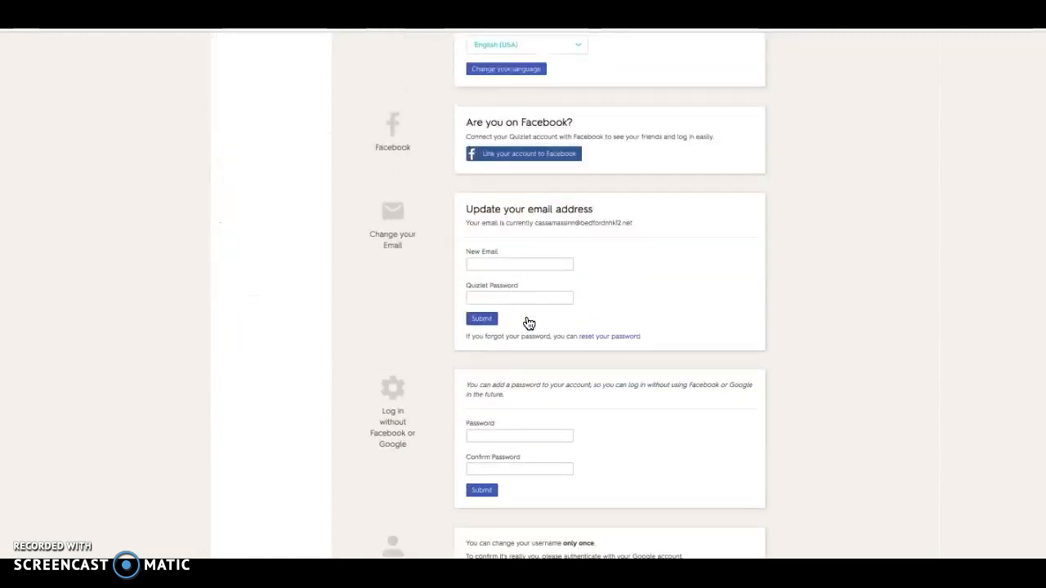
pyautogui.scroll(13, 529, 323)
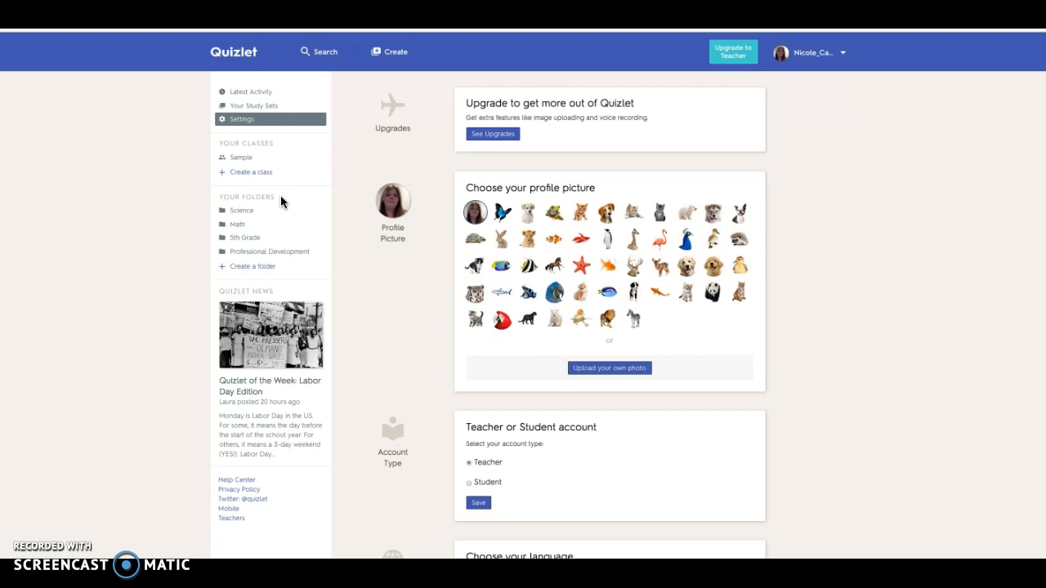
# Step: Create a new folder named "Social Studies" without a description
pyautogui.click(269, 268)
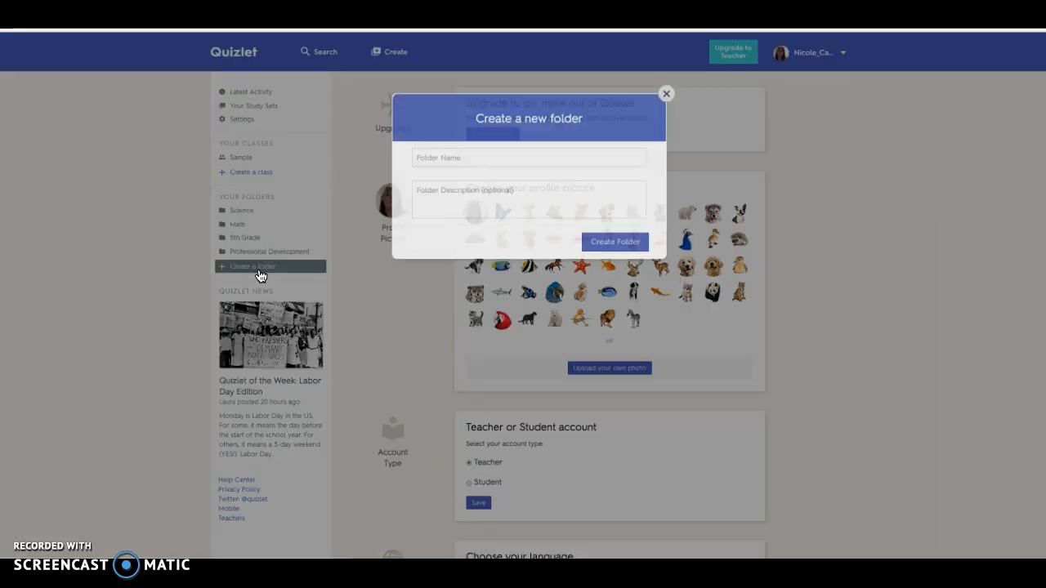
pyautogui.click(467, 155)
pyautogui.write('Social Studies')
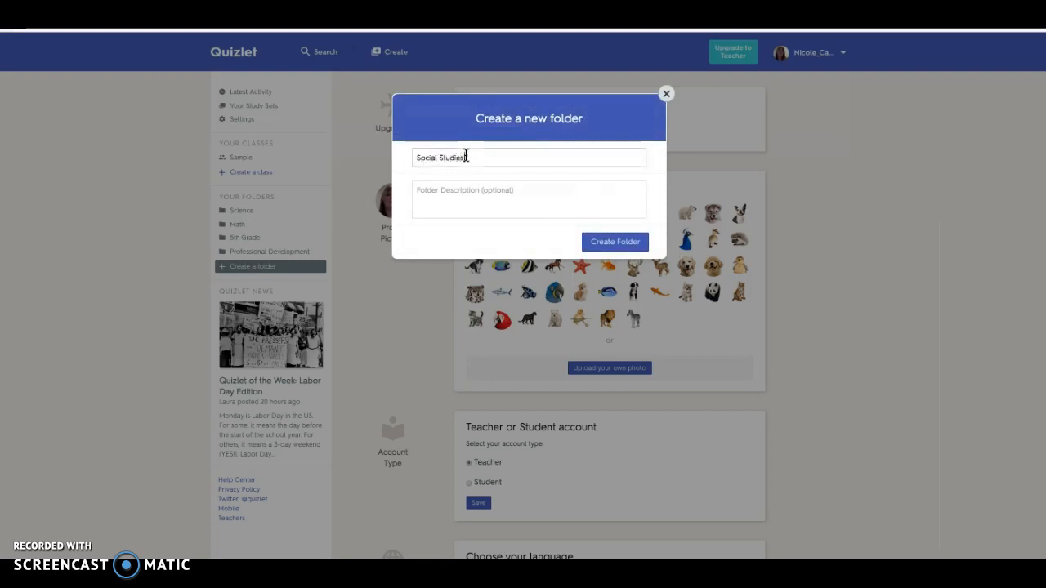
pyautogui.click(595, 247)
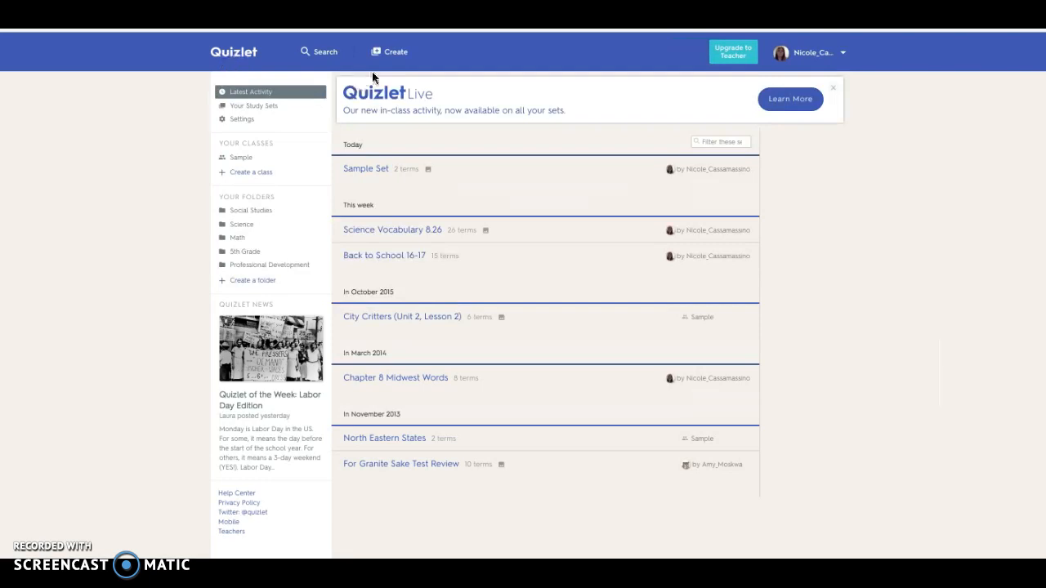
# Step: Start a new study set and title it "Days of the Week"
pyautogui.click(395, 54)
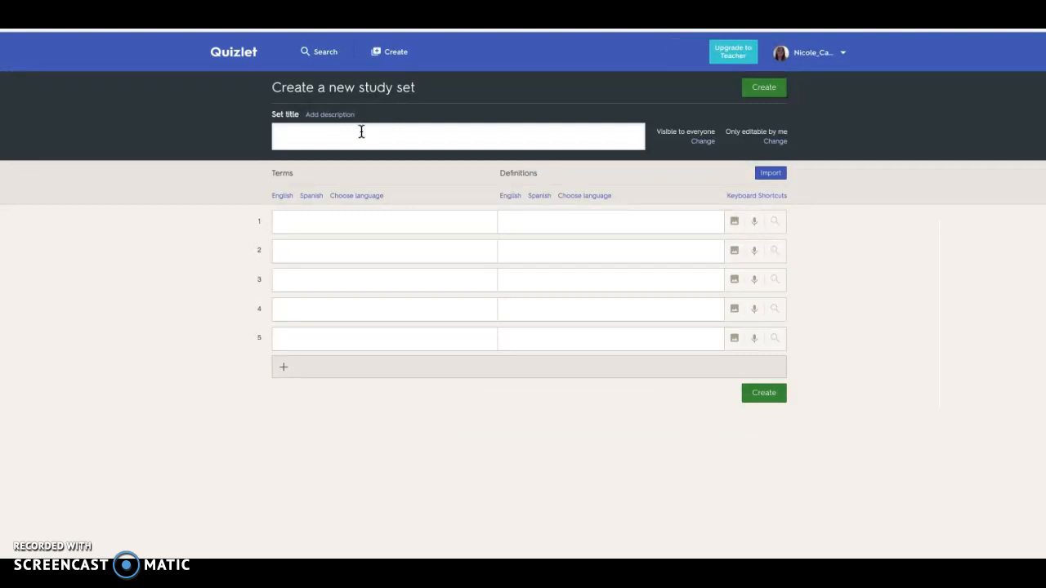
pyautogui.write('days')
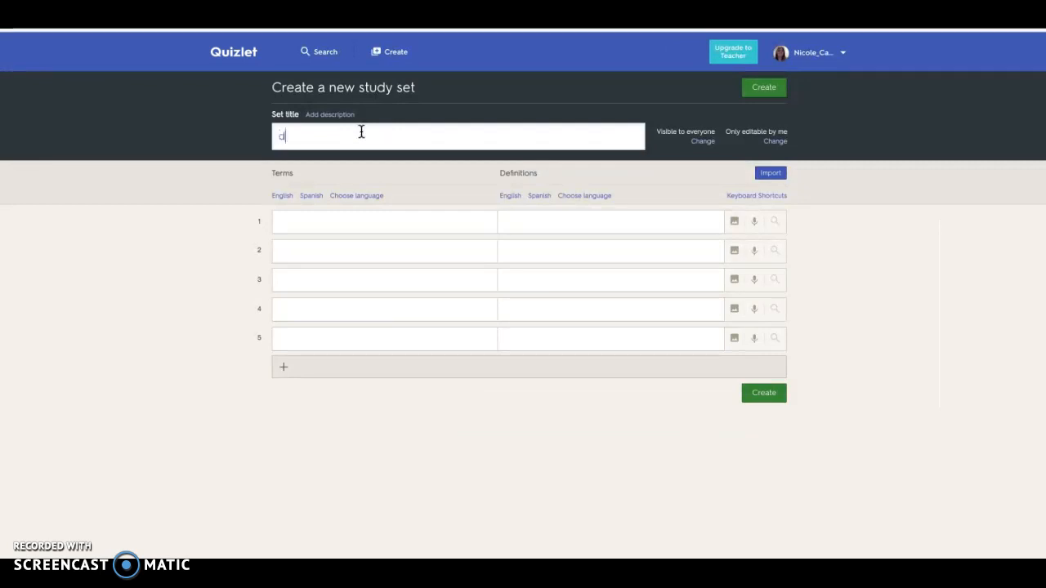
pyautogui.press('BackSpace')
pyautogui.press('BackSpace')
pyautogui.press('BackSpace')
pyautogui.press('BackSpace')
pyautogui.write('Days of the Week')
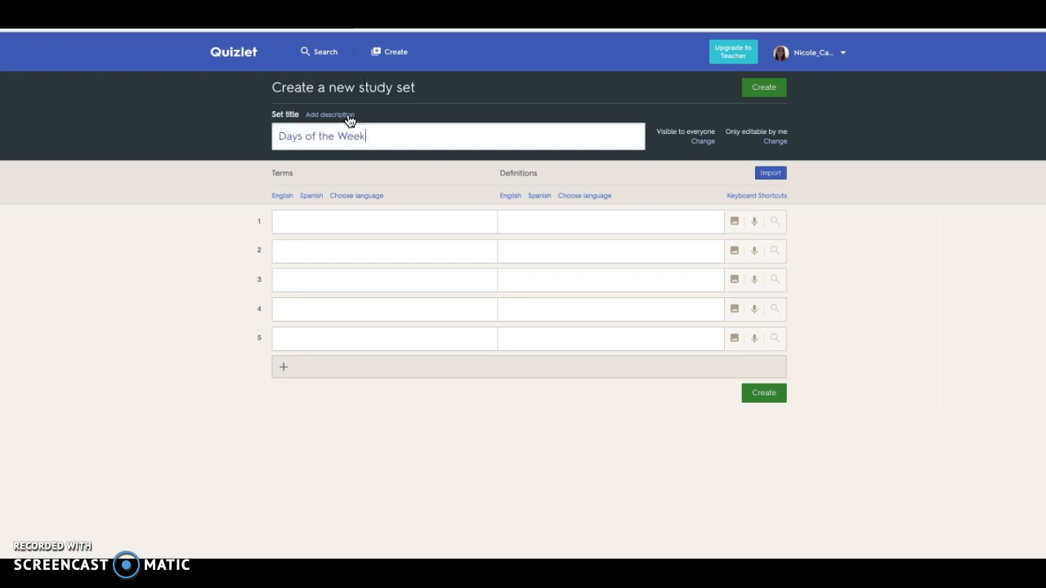
# Step: Enter "Monday" as the first term, set the term language to English, and define it as "First school day of the week"
pyautogui.click(342, 226)
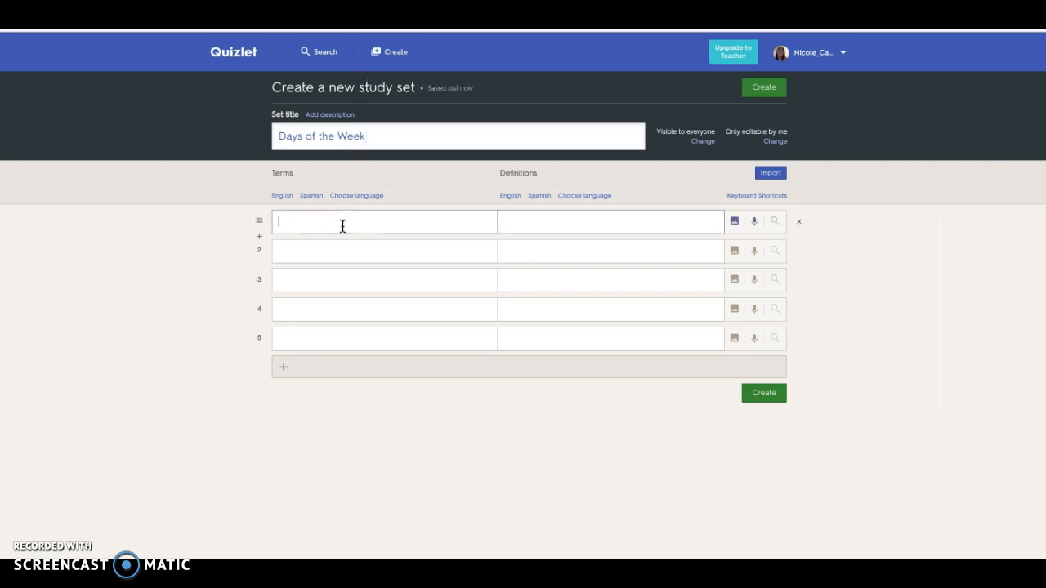
pyautogui.write('Monday')
pyautogui.click(530, 226)
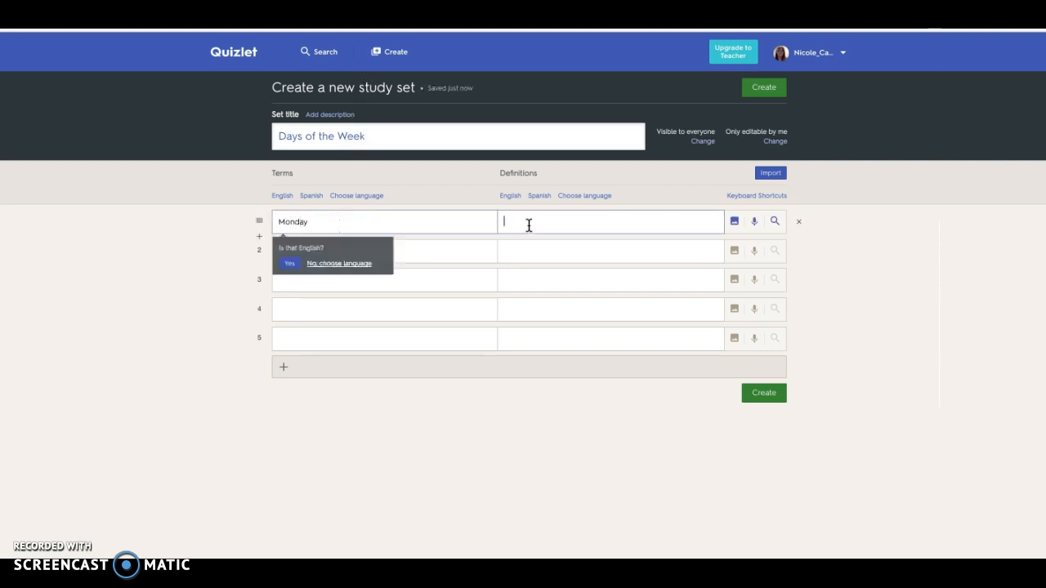
pyautogui.click(289, 265)
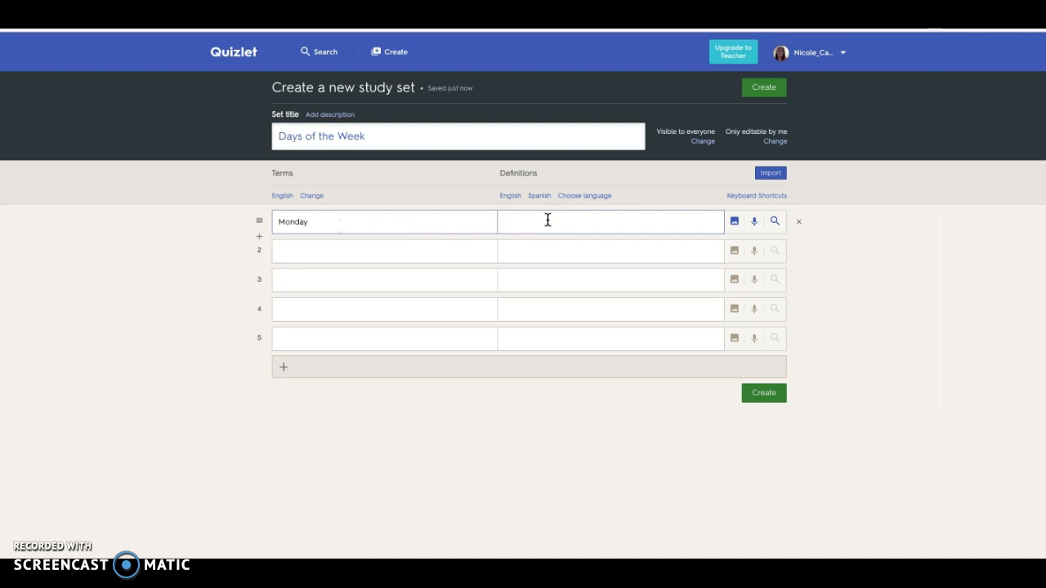
pyautogui.write('First school day of the week')
# Step: Add the Quizlet picture of someone waking up in bed to the Monday card and set the definition language to English
pyautogui.click(735, 224)
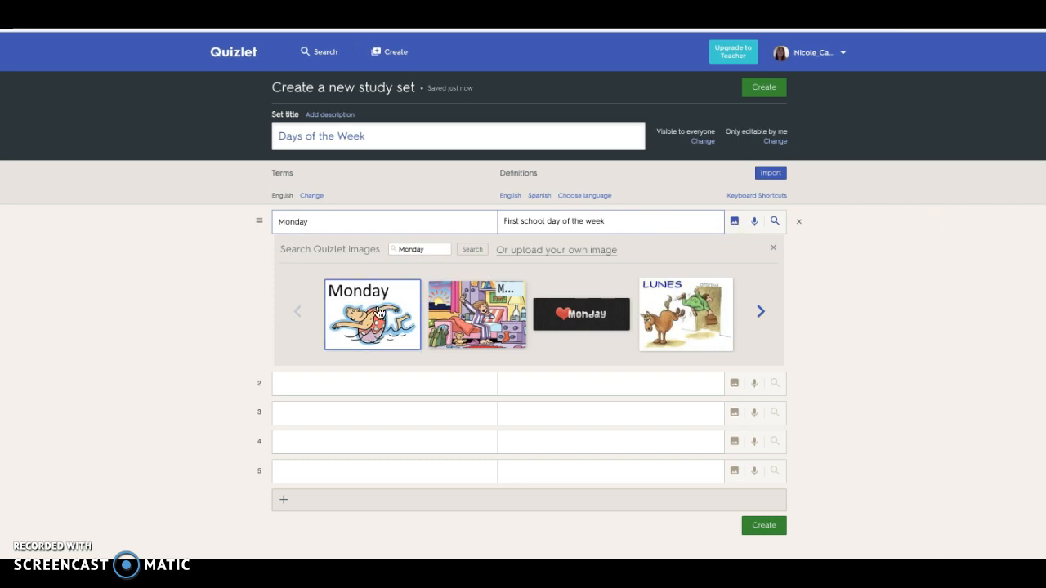
pyautogui.click(454, 328)
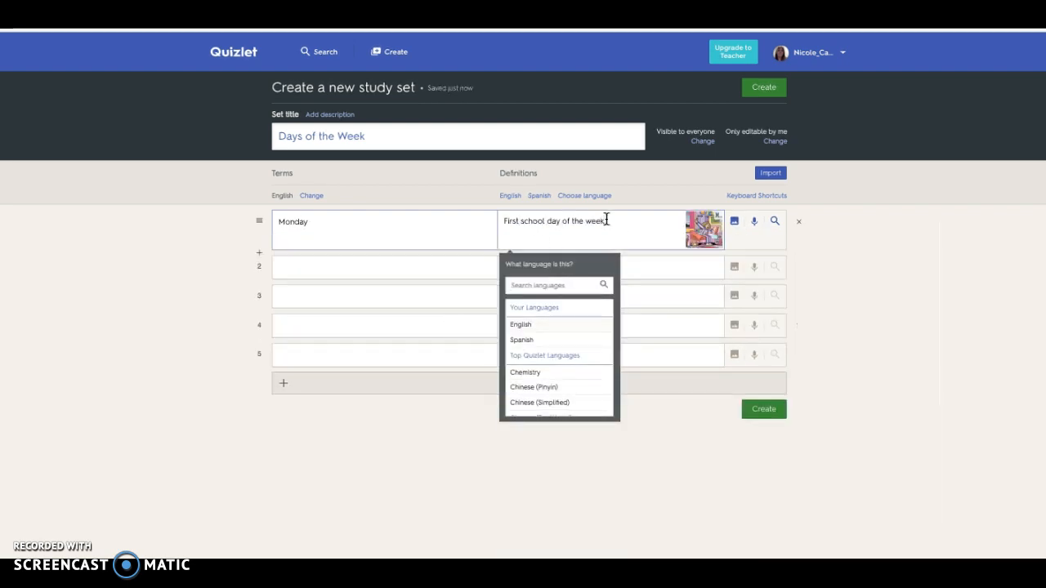
pyautogui.click(517, 325)
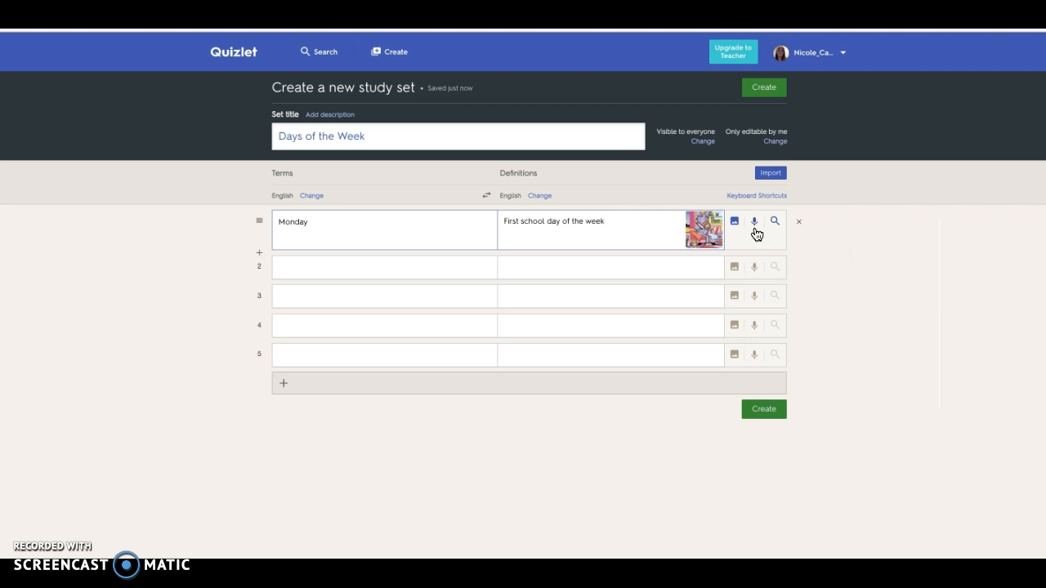
# Step: Add "Friday" as the second term, defined as "Last school day of the week", and create the study set without sharing it
pyautogui.click(392, 265)
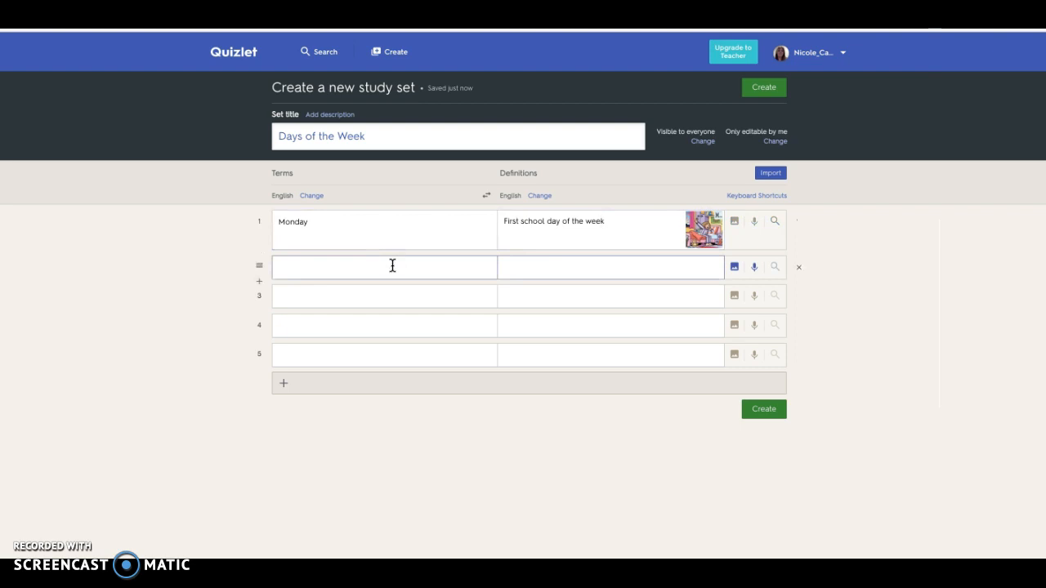
pyautogui.write('Saturday')
pyautogui.moveTo(315, 271); pyautogui.dragTo(264, 273)
pyautogui.write('Friday')
pyautogui.write('Last')
pyautogui.write(' school day of')
pyautogui.write(' the week')
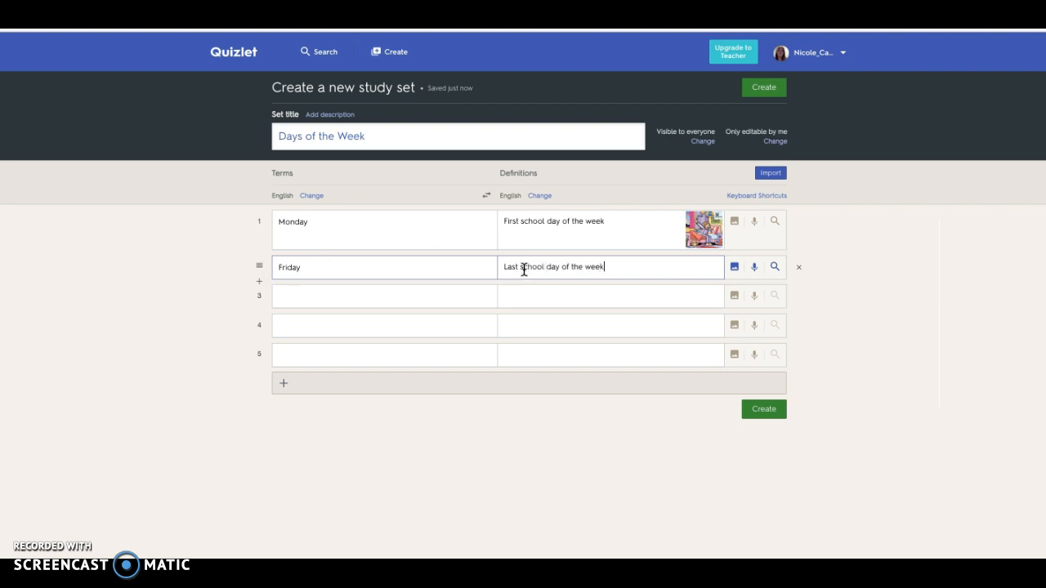
pyautogui.click(764, 408)
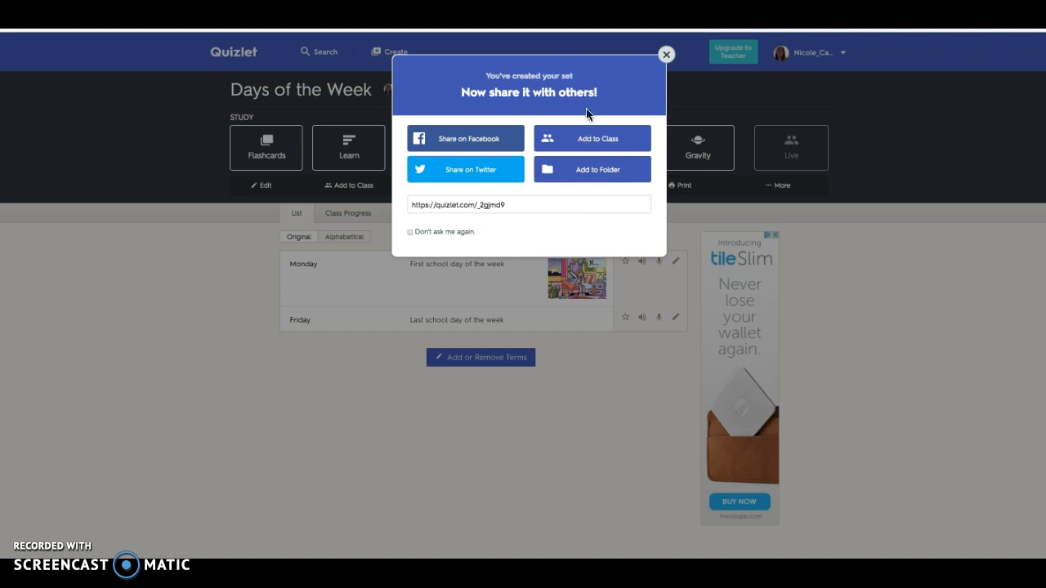
pyautogui.click(667, 56)
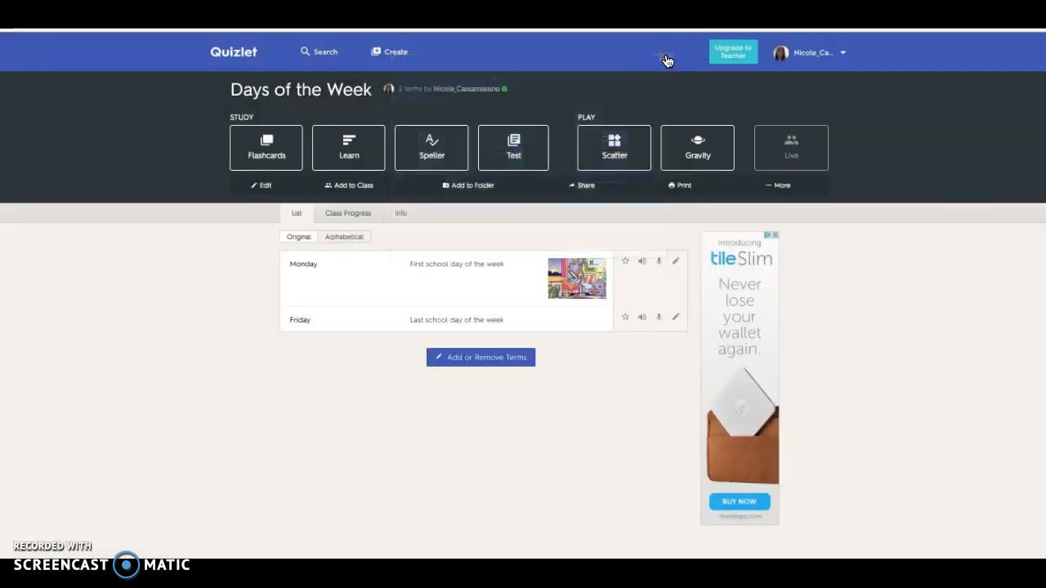